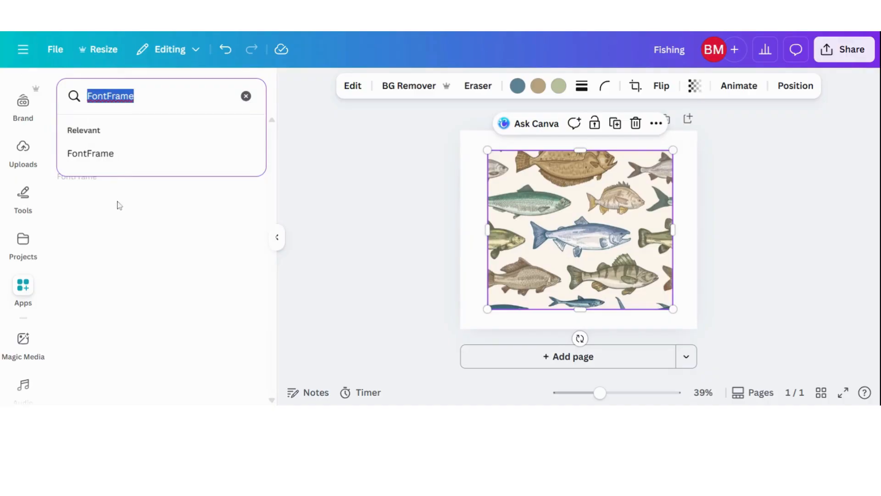
Step: Open the FontFrame app and use the selected fish pattern image as the picture filling its letters
{"action": "left_click", "coordinate": [176, 247]}
{"action": "left_click", "coordinate": [78, 145]}
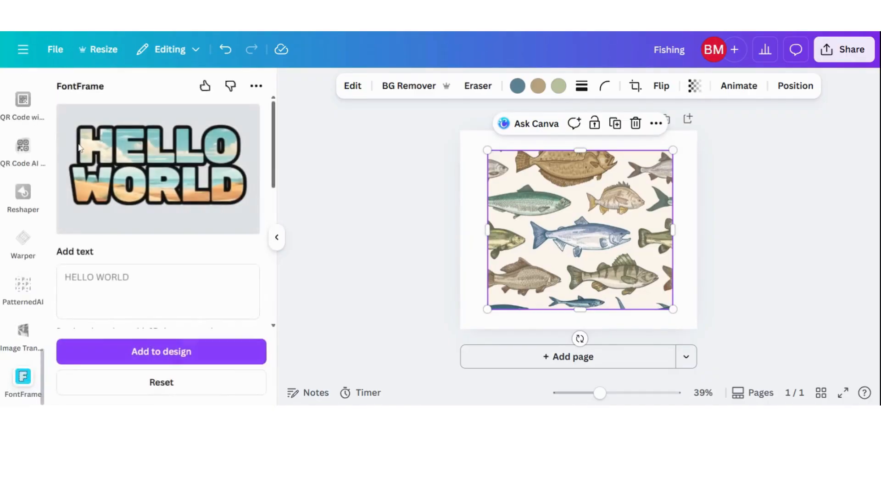
{"action": "scroll", "coordinate": [184, 280], "scroll_direction": "down", "scroll_amount": 5}
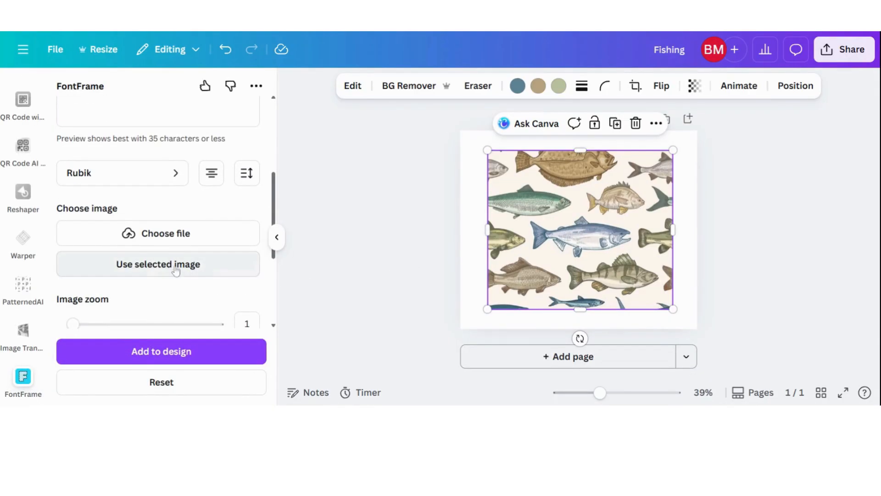
{"action": "left_click", "coordinate": [169, 270]}
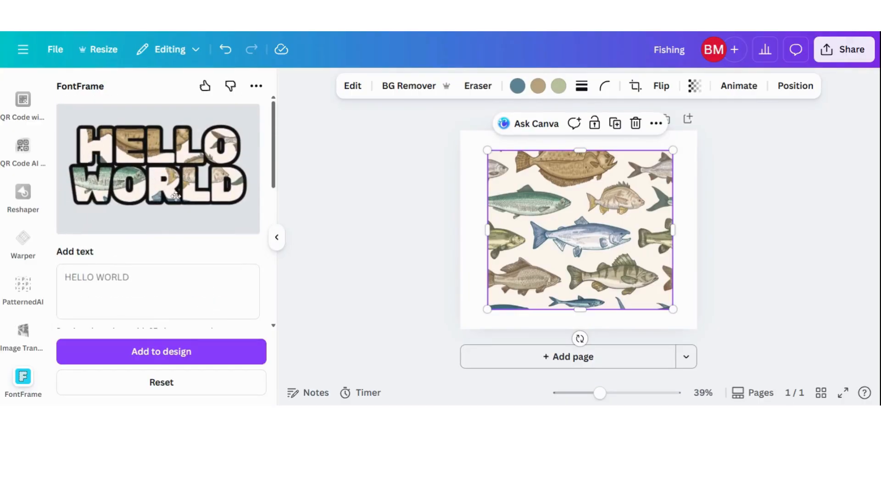
Step: Set the frame text to FISHING and reposition the fish image so the blue fish sits inside the letters
{"action": "left_click", "coordinate": [155, 288]}
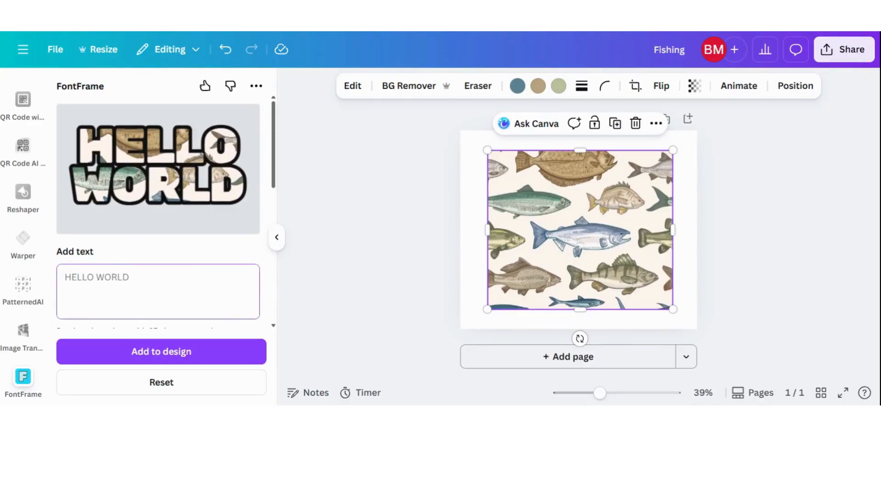
{"action": "type", "text": "FISHI"}
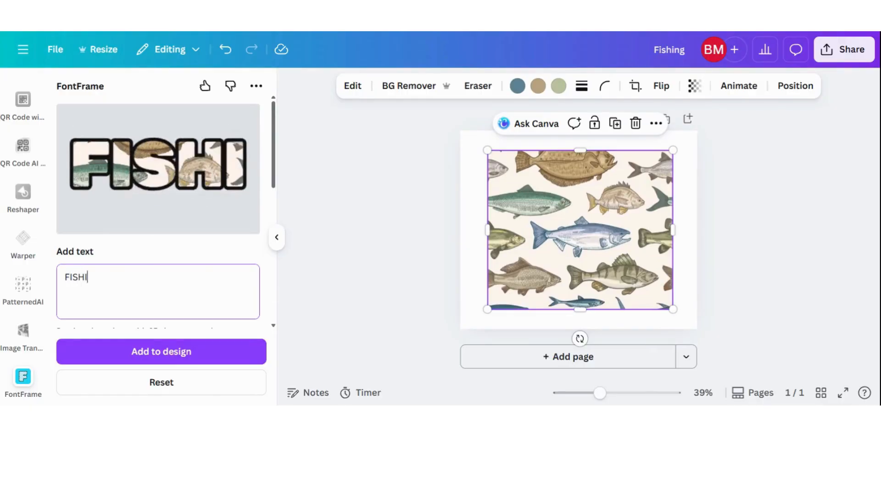
{"action": "type", "text": "NG"}
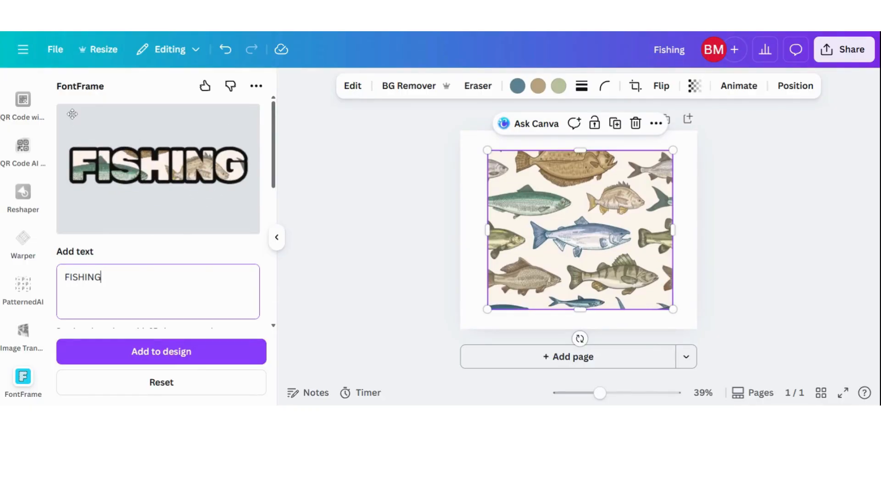
{"action": "left_click_drag", "start_coordinate": [156, 165], "coordinate": [164, 118]}
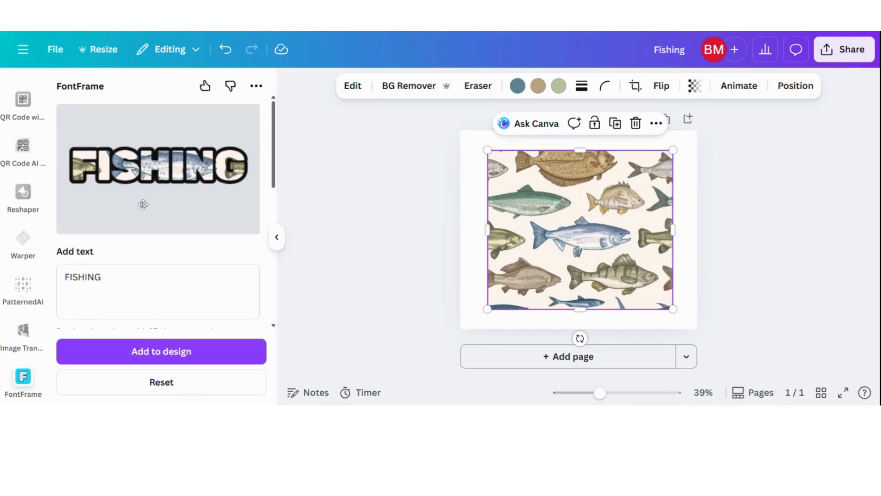
Step: Change the FISHING text's font to Anton and its alignment to justified
{"action": "scroll", "coordinate": [152, 214], "scroll_direction": "down", "scroll_amount": 3}
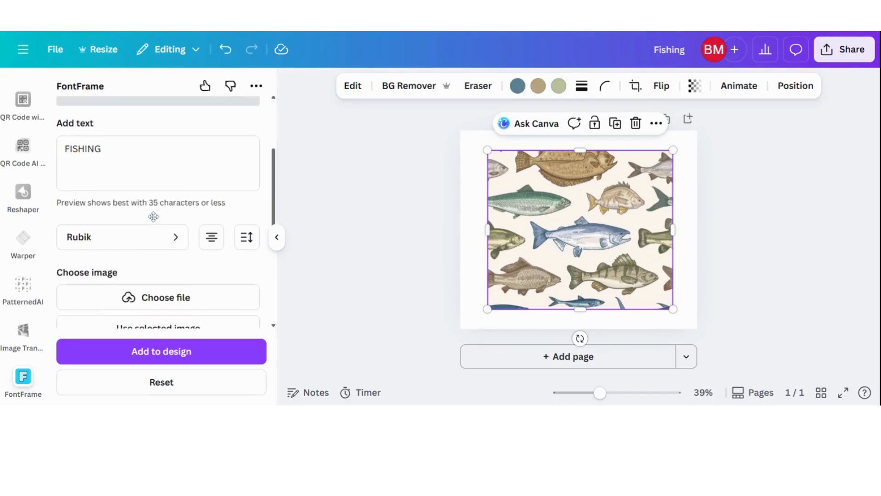
{"action": "left_click", "coordinate": [128, 236]}
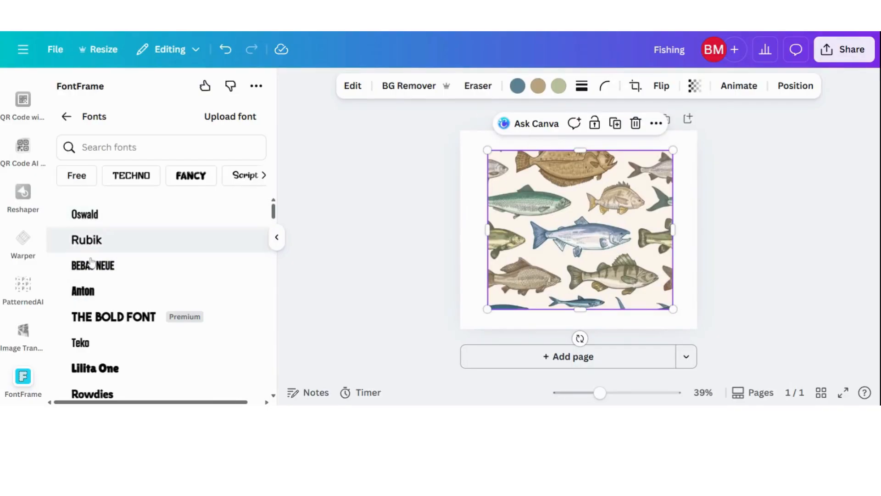
{"action": "left_click", "coordinate": [89, 298]}
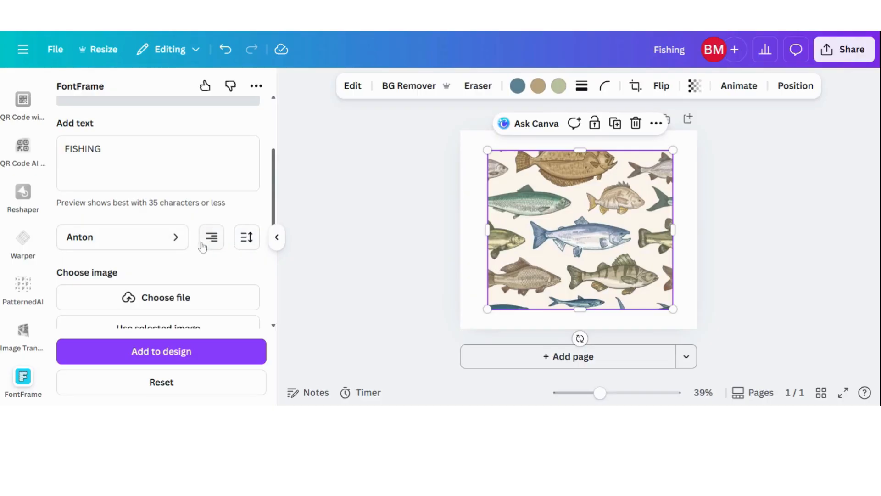
{"action": "left_click", "coordinate": [213, 240]}
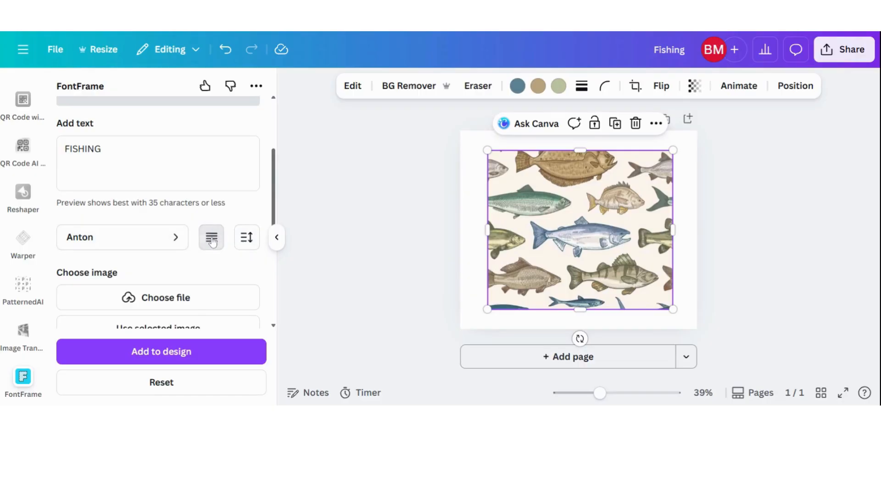
Step: Set the letter spacing of the FISHING text to 305
{"action": "left_click", "coordinate": [248, 238]}
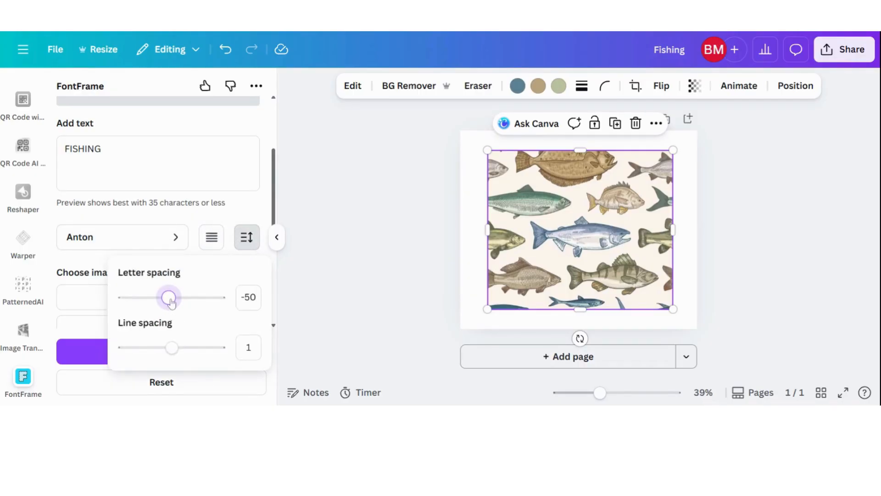
{"action": "left_click_drag", "start_coordinate": [171, 302], "coordinate": [192, 306]}
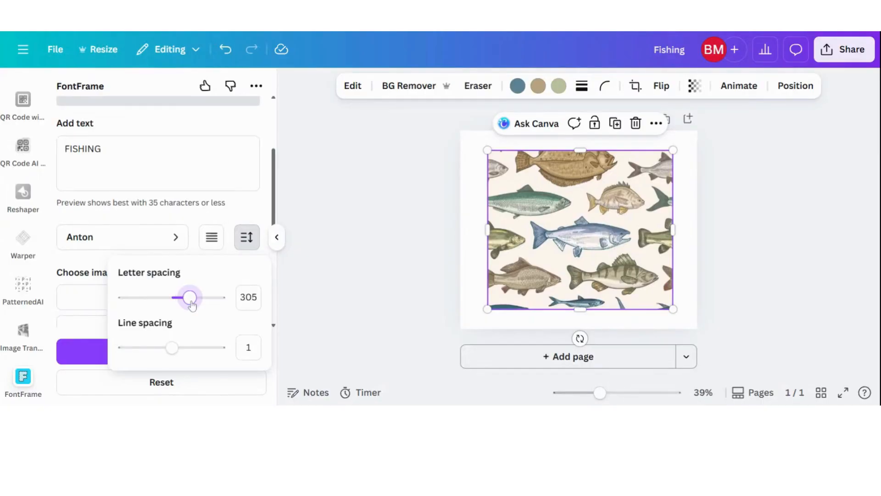
{"action": "left_click", "coordinate": [238, 204]}
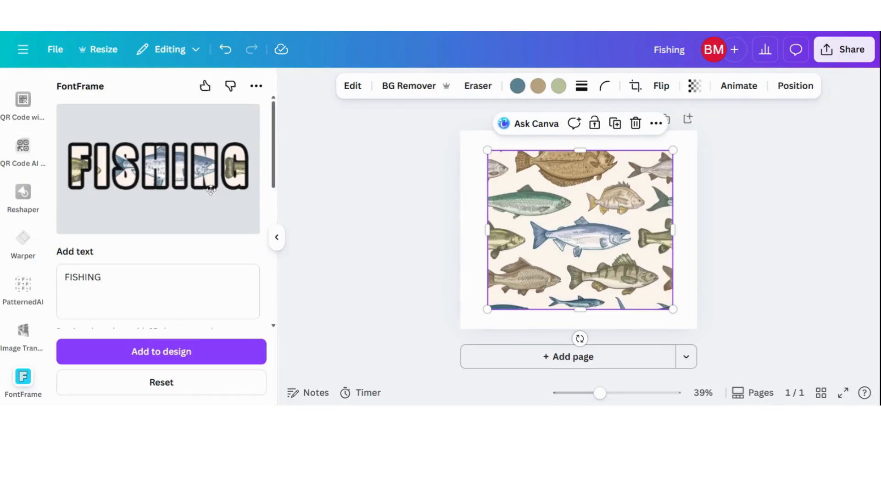
Step: Change the outline color of the FISHING letters to the yellow custom color #F1E86B
{"action": "scroll", "coordinate": [168, 189], "scroll_direction": "down", "scroll_amount": 10}
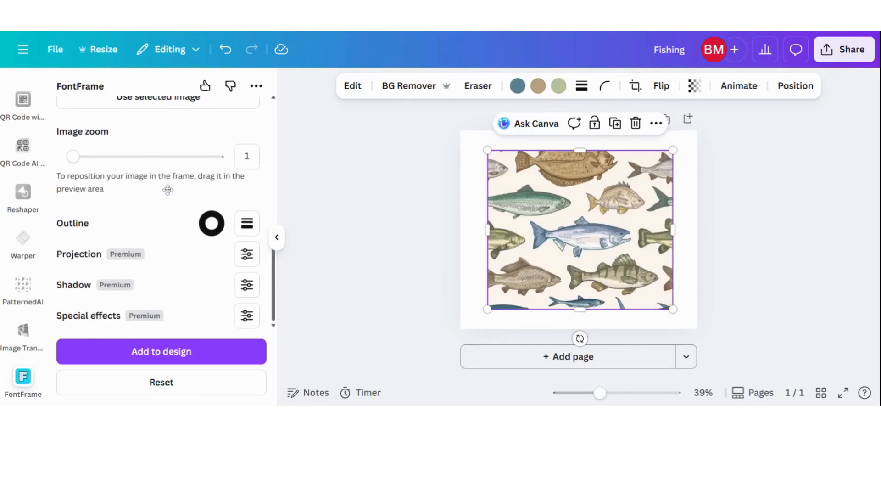
{"action": "left_click", "coordinate": [211, 229]}
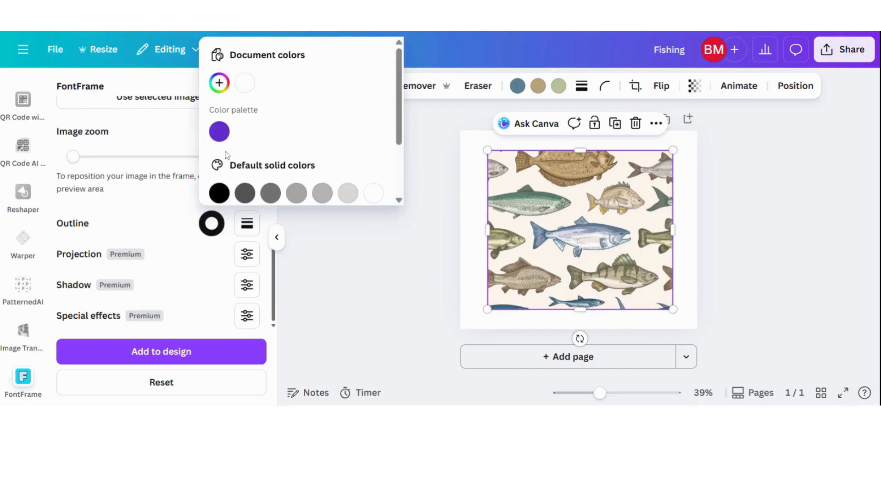
{"action": "left_click", "coordinate": [220, 85]}
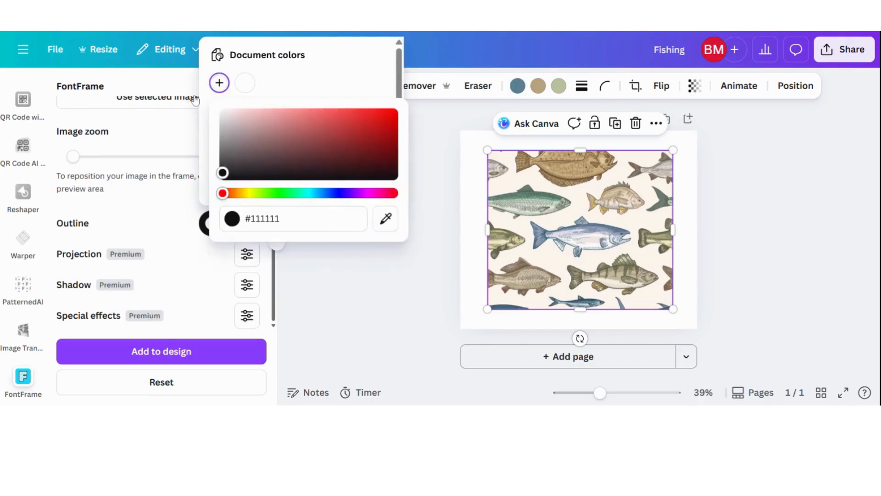
{"action": "left_click", "coordinate": [250, 193]}
{"action": "left_click", "coordinate": [318, 116]}
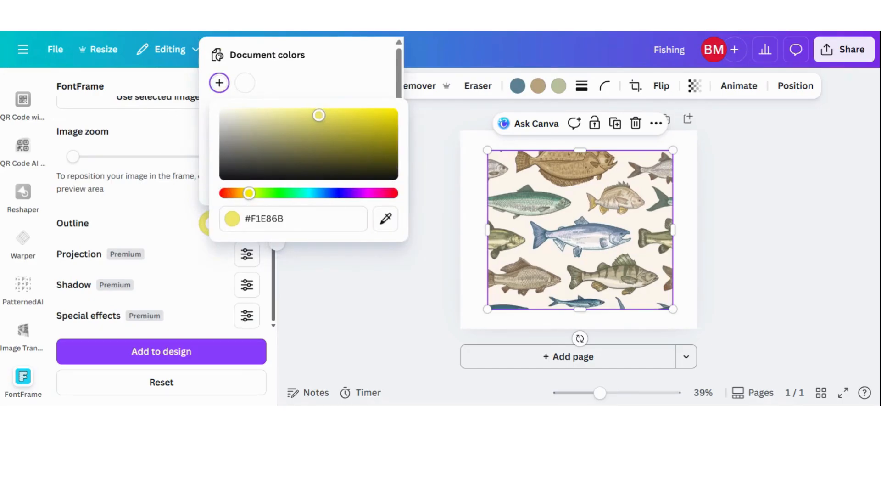
{"action": "left_click", "coordinate": [153, 201]}
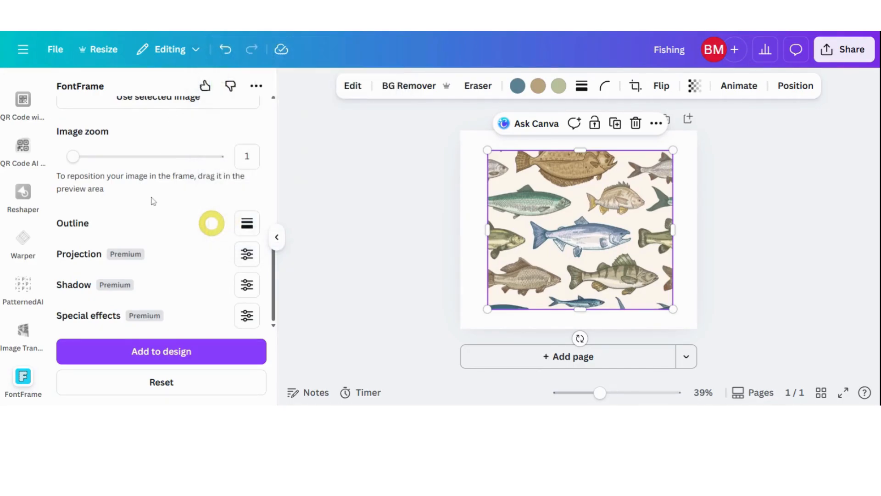
Step: Set the border weight of the letters' outline to 31
{"action": "left_click", "coordinate": [248, 225]}
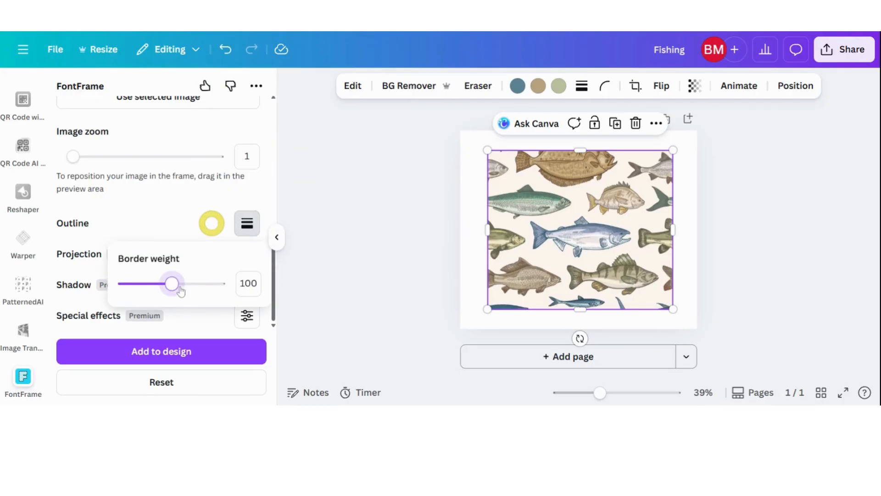
{"action": "left_click_drag", "start_coordinate": [177, 290], "coordinate": [140, 286]}
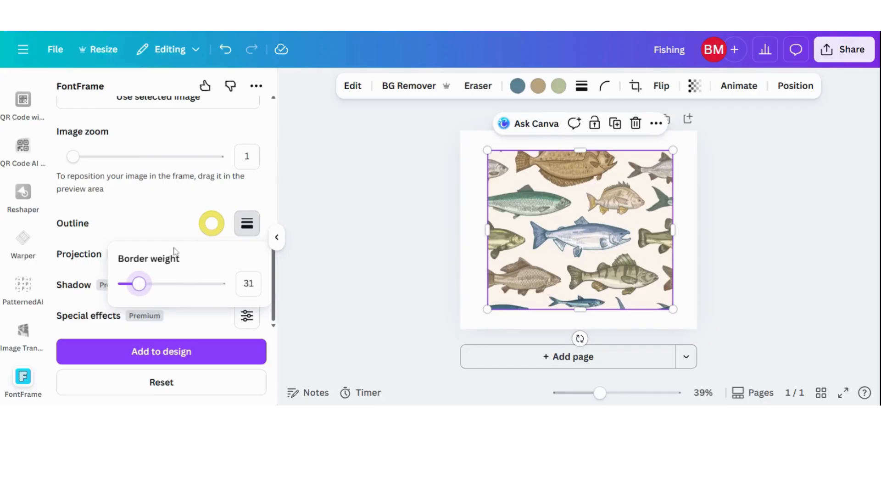
{"action": "scroll", "coordinate": [163, 224], "scroll_direction": "up", "scroll_amount": 5}
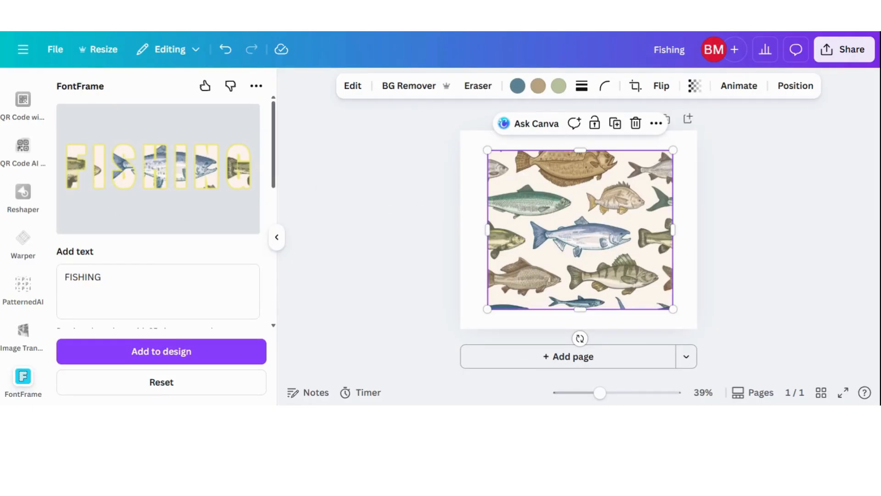
Step: Delete the fish pattern image from the page and add the fish-filled FISHING text to the design
{"action": "key", "text": "Delete"}
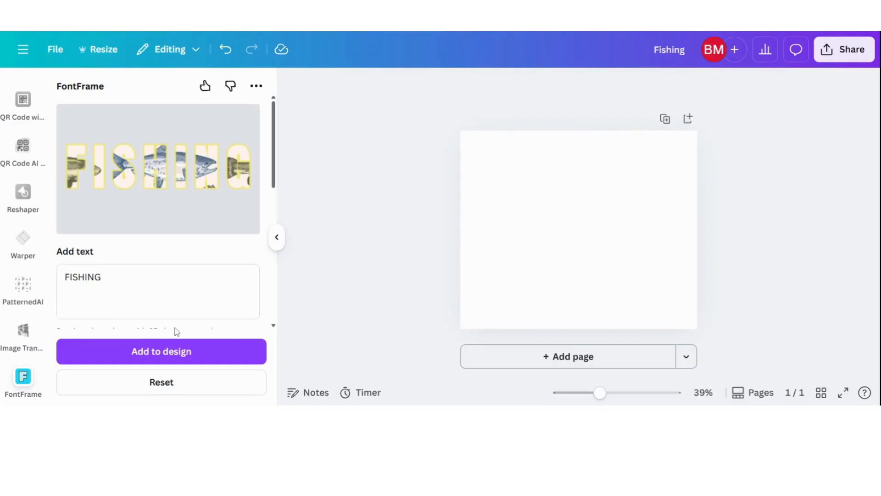
{"action": "left_click", "coordinate": [169, 353]}
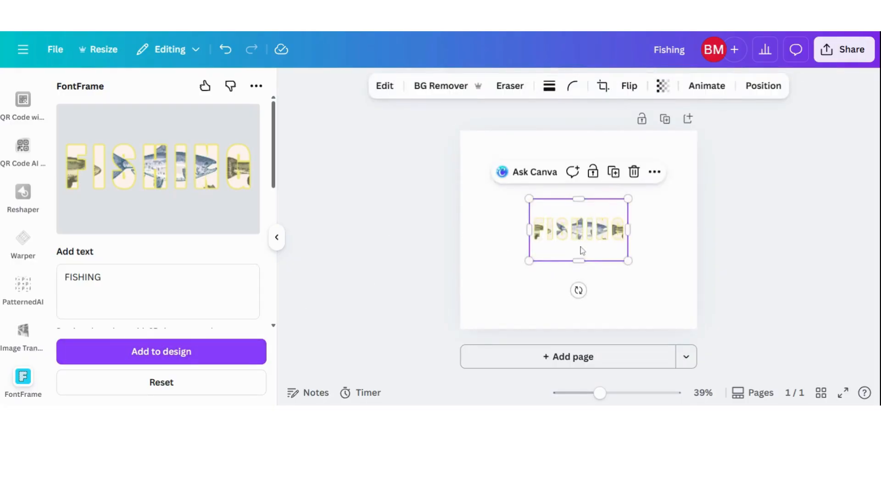
Step: Crop the empty space above and below the FISHING graphic, and enlarge it to nearly page width, centered in the page's upper part
{"action": "left_click_drag", "start_coordinate": [580, 263], "coordinate": [579, 244]}
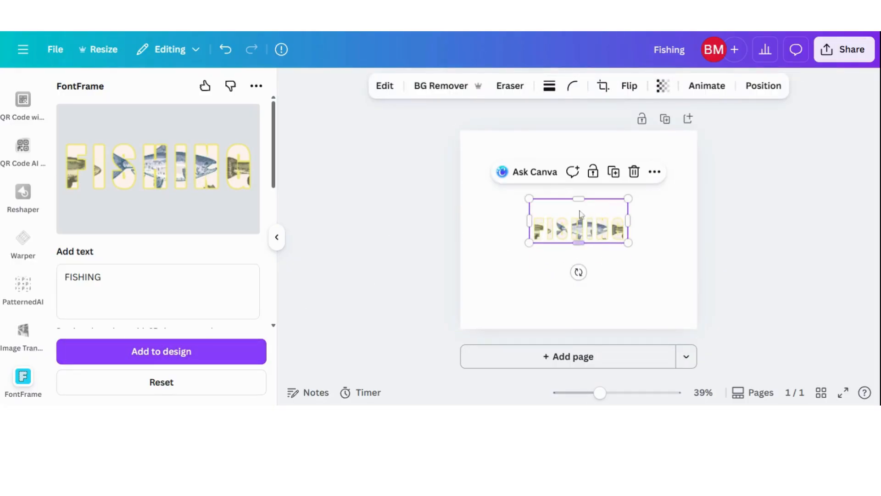
{"action": "left_click_drag", "start_coordinate": [578, 198], "coordinate": [671, 238]}
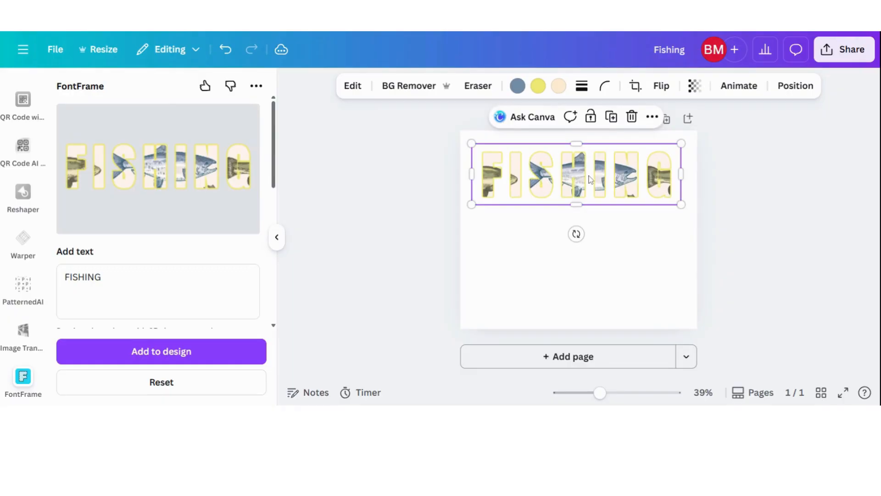
{"action": "left_click_drag", "start_coordinate": [589, 179], "coordinate": [588, 184]}
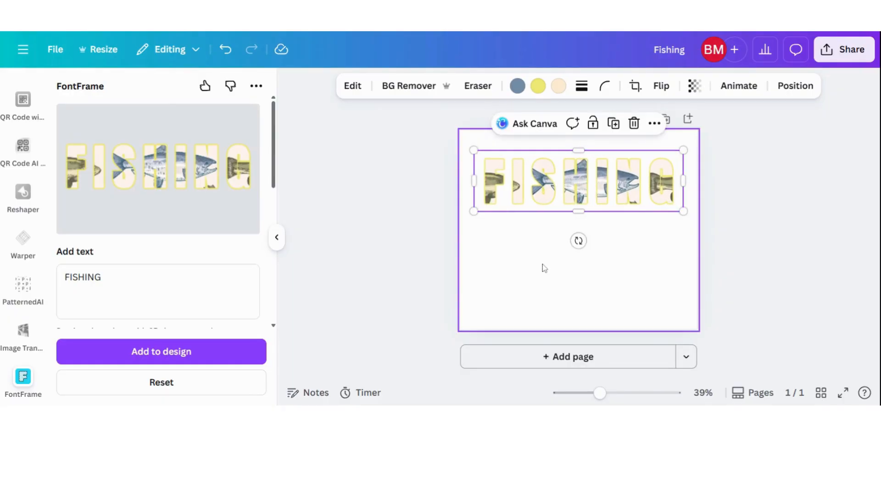
{"action": "left_click", "coordinate": [376, 217]}
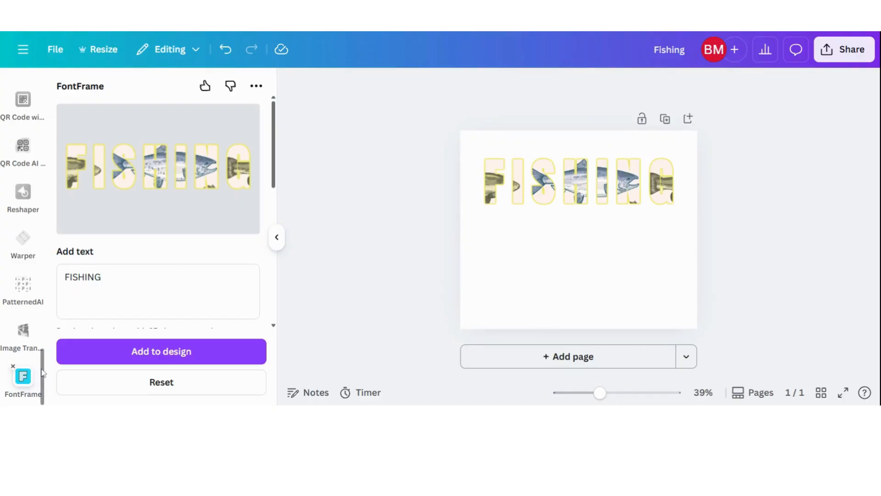
Step: Add the recently used photo of the child fishing on a dock and enlarge it from the page's upper-left corner to cover the page
{"action": "scroll", "coordinate": [44, 372], "scroll_direction": "up", "scroll_amount": 7}
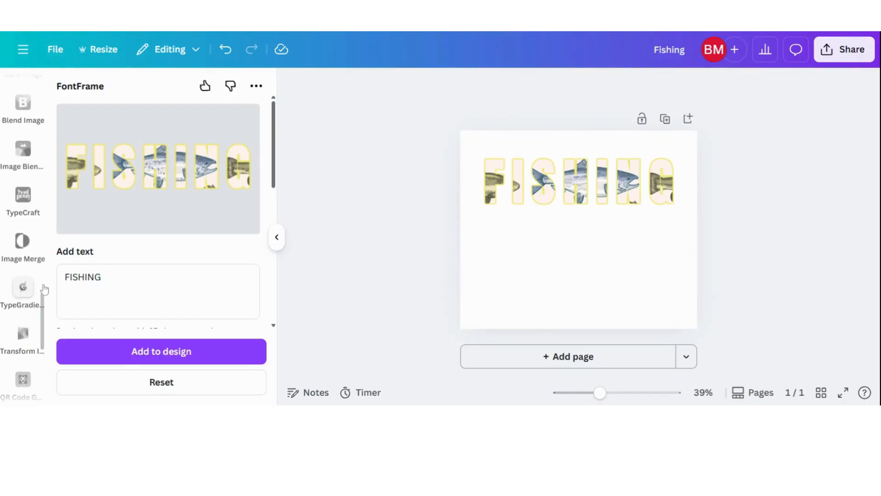
{"action": "scroll", "coordinate": [28, 172], "scroll_direction": "up", "scroll_amount": 10}
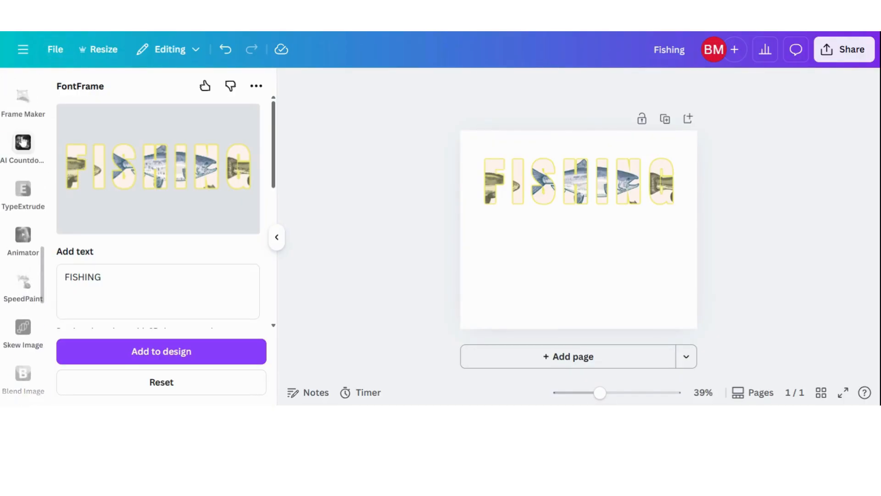
{"action": "scroll", "coordinate": [28, 173], "scroll_direction": "up", "scroll_amount": 5}
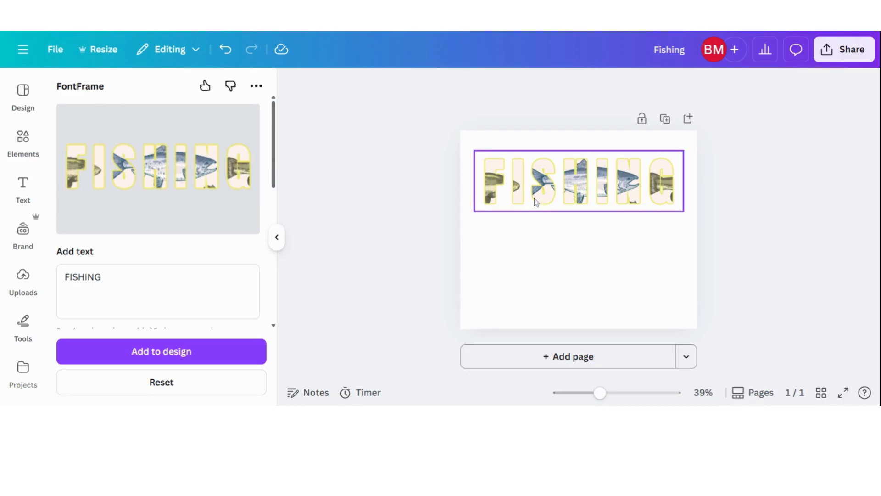
{"action": "left_click", "coordinate": [23, 149]}
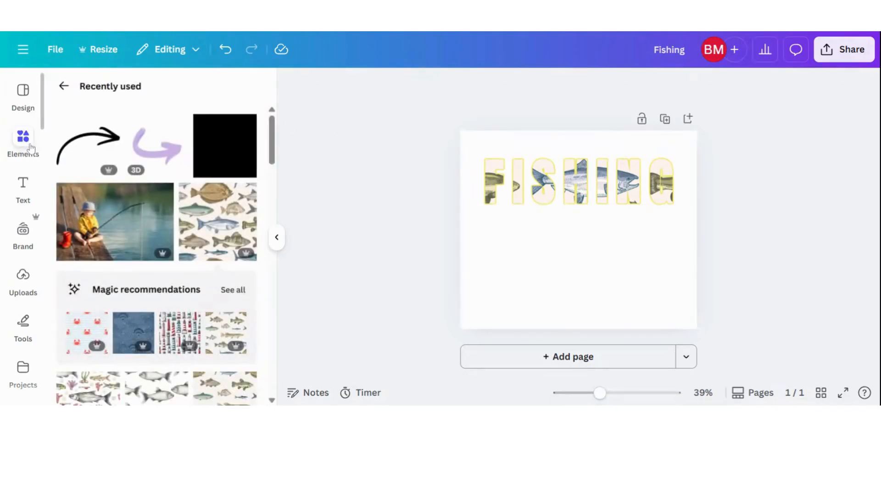
{"action": "left_click", "coordinate": [99, 205]}
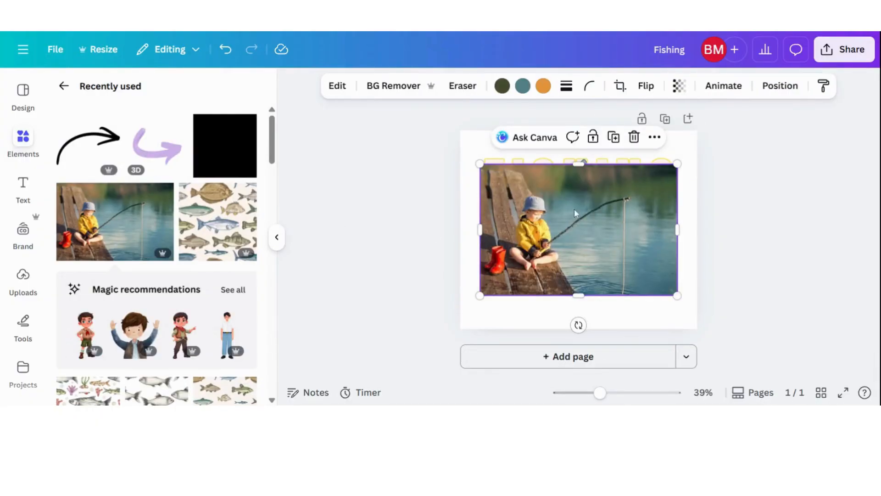
{"action": "left_click_drag", "start_coordinate": [560, 219], "coordinate": [541, 186]}
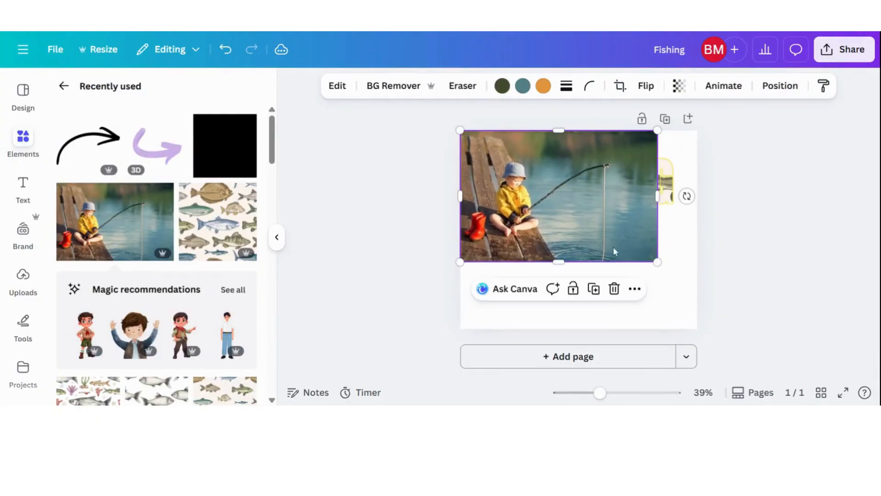
{"action": "left_click_drag", "start_coordinate": [653, 258], "coordinate": [743, 342]}
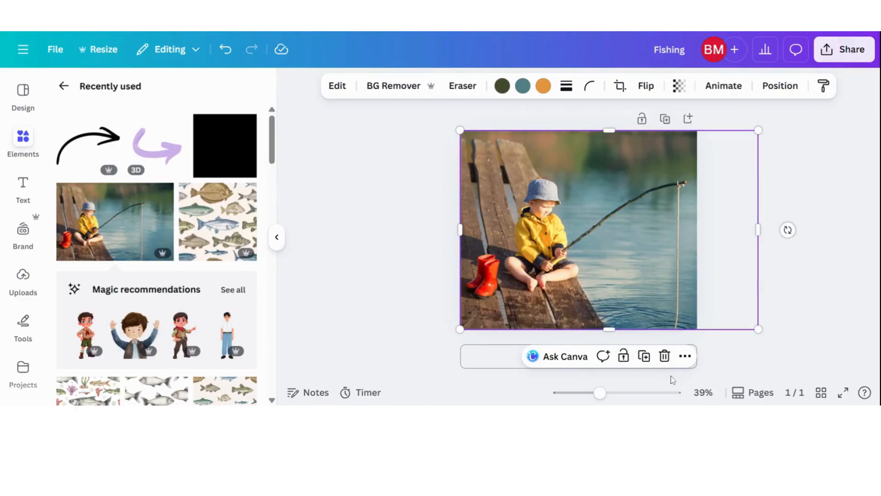
Step: Duplicate the photo exactly over the original and use Magic Grab on the copy to extract the child, fishing rod and line
{"action": "left_click", "coordinate": [644, 356]}
{"action": "left_click_drag", "start_coordinate": [618, 271], "coordinate": [611, 264]}
{"action": "left_click", "coordinate": [338, 88]}
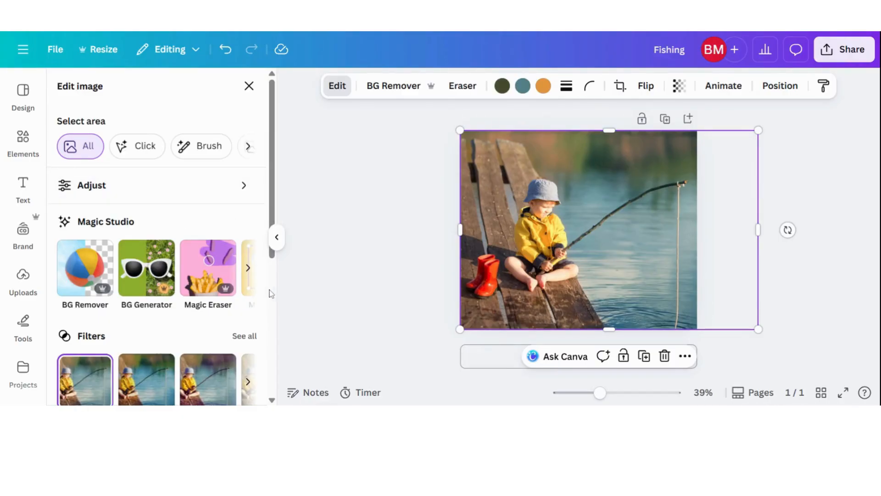
{"action": "left_click", "coordinate": [248, 271]}
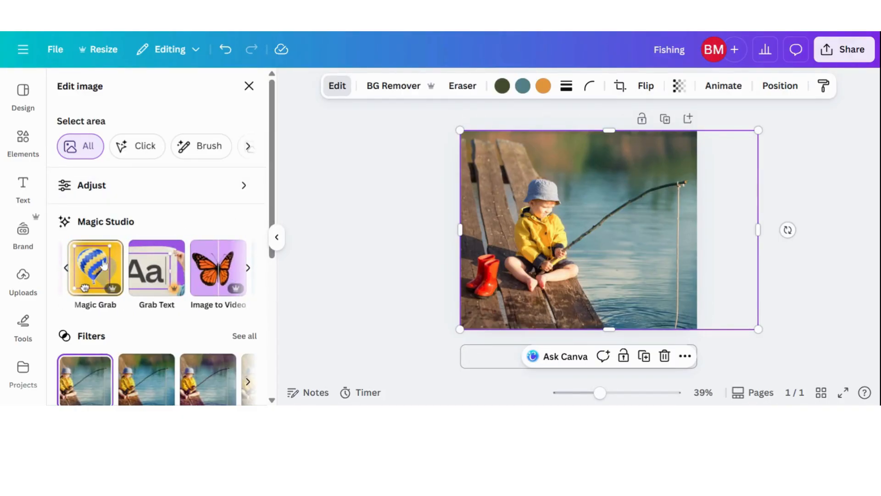
{"action": "left_click", "coordinate": [102, 257]}
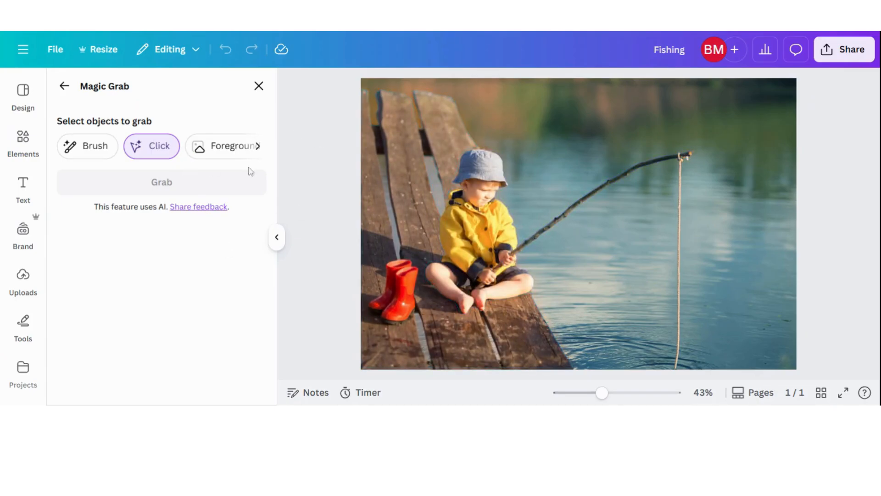
{"action": "left_click", "coordinate": [479, 225]}
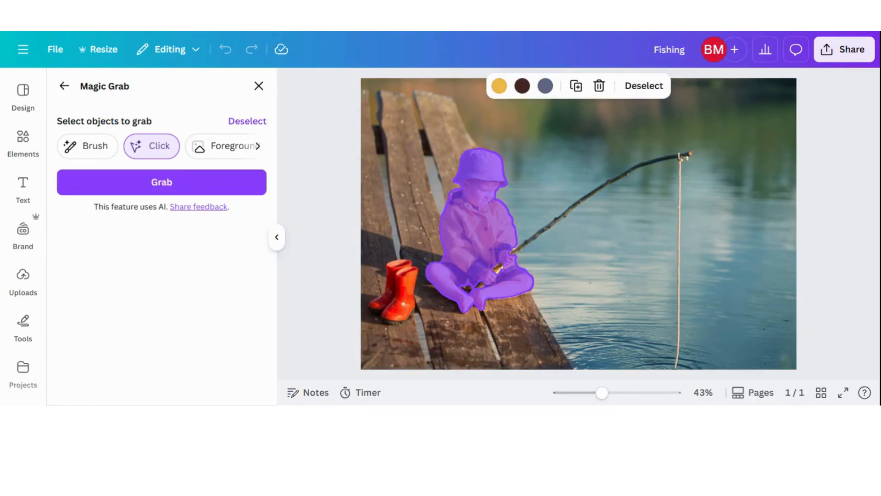
{"action": "left_click", "coordinate": [560, 225]}
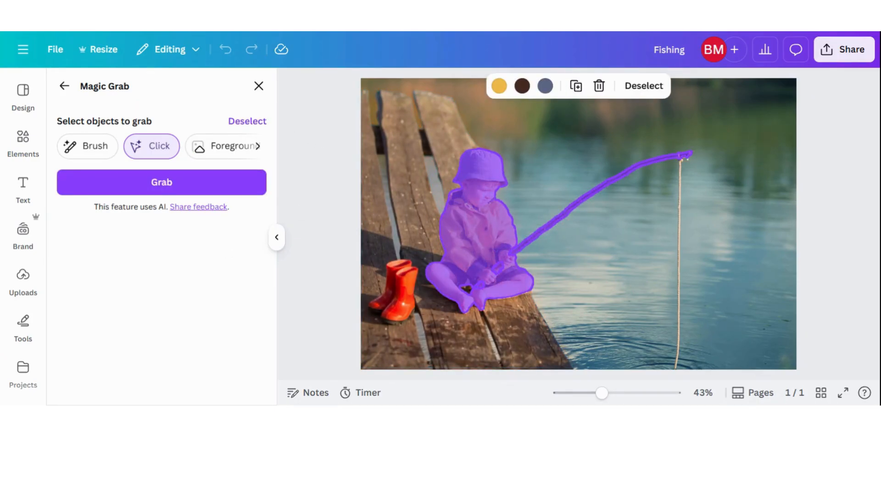
{"action": "left_click", "coordinate": [680, 237]}
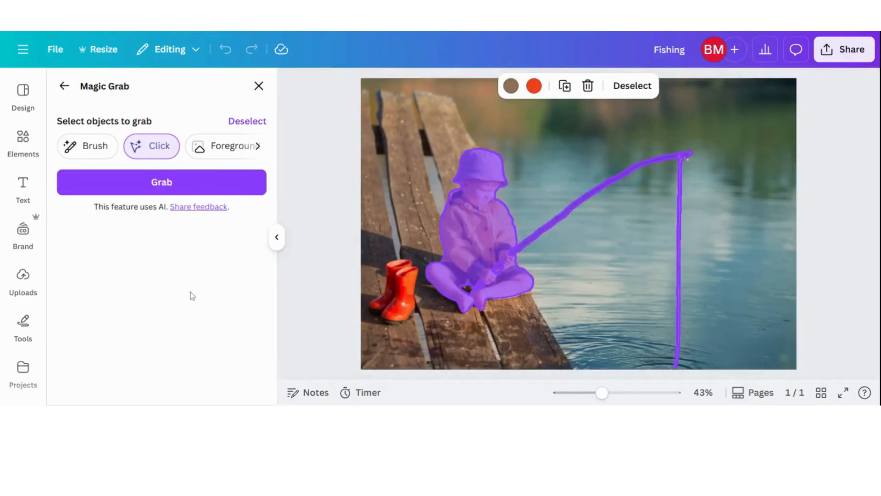
{"action": "left_click", "coordinate": [163, 188]}
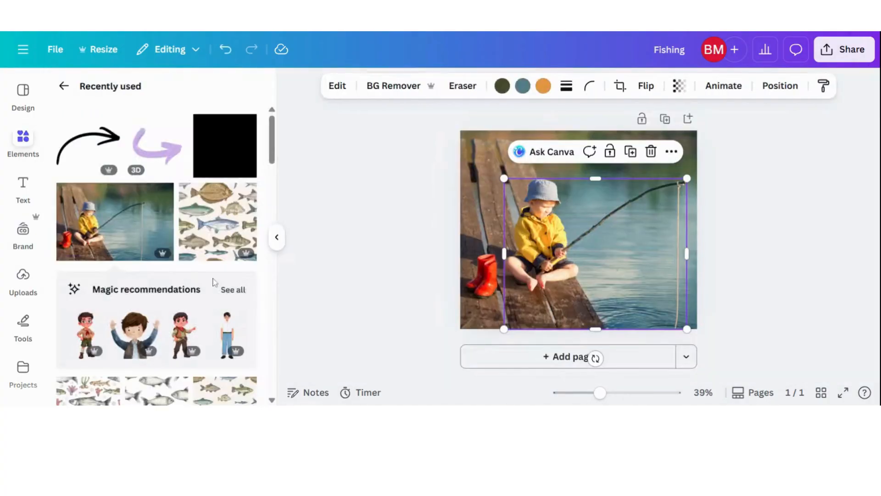
Step: Delete the duplicate photo's leftover background, keeping the original photo and the grabbed child cutout on the page
{"action": "left_click", "coordinate": [482, 170]}
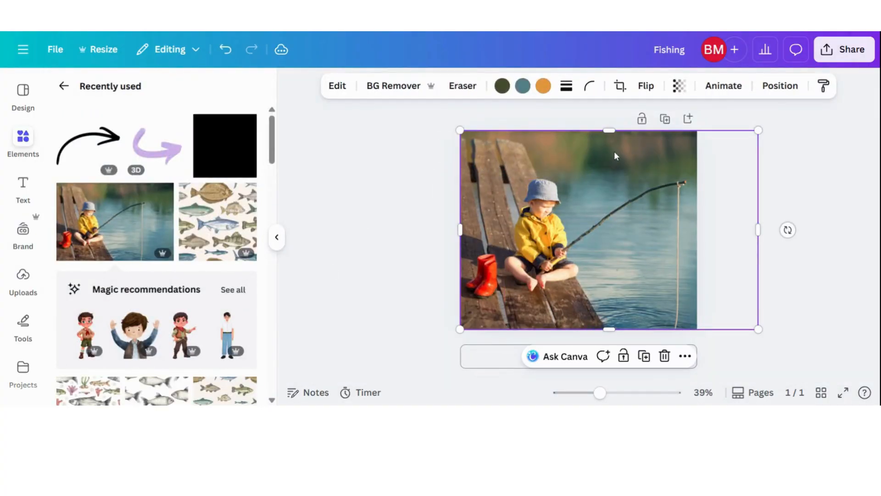
{"action": "left_click_drag", "start_coordinate": [618, 150], "coordinate": [720, 152]}
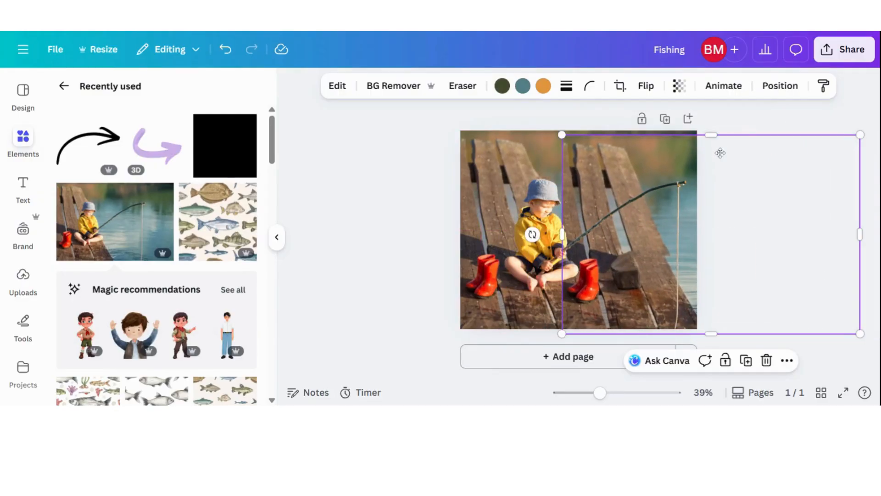
{"action": "key", "text": "Delete"}
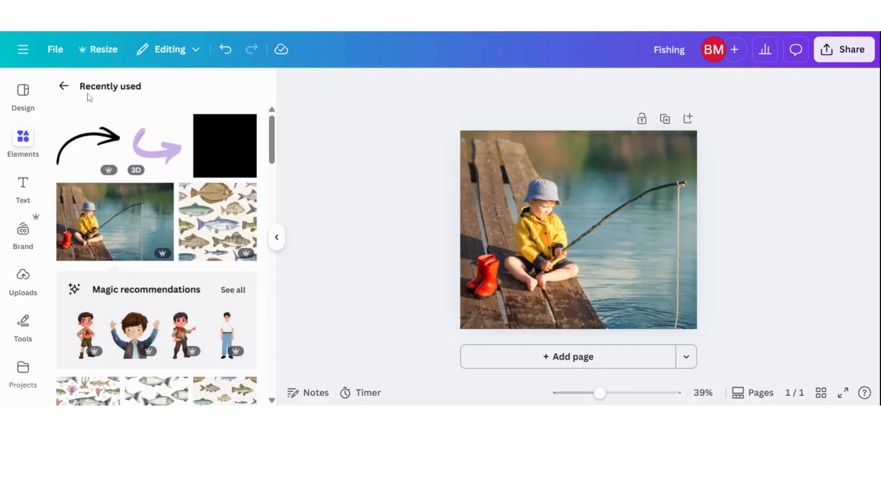
Step: Add the recently used square shape and stretch it from the page's upper-left corner to cover the whole page
{"action": "left_click", "coordinate": [217, 144]}
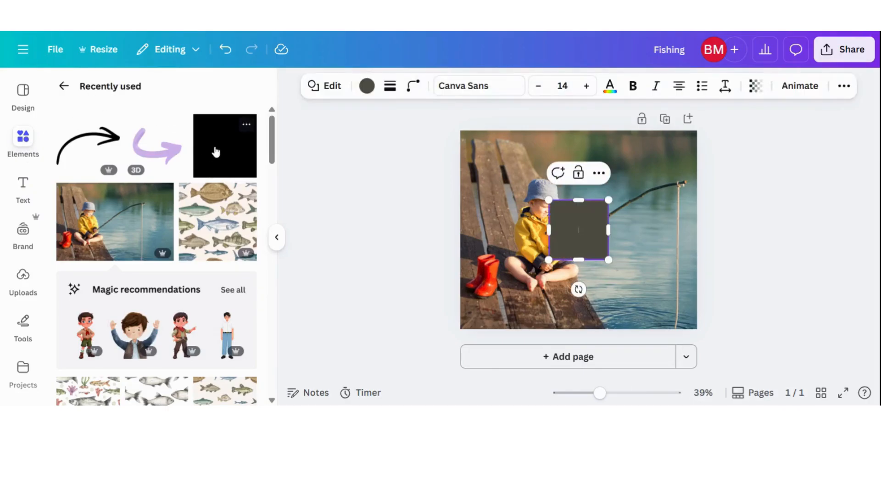
{"action": "left_click_drag", "start_coordinate": [575, 228], "coordinate": [487, 158]}
{"action": "left_click_drag", "start_coordinate": [520, 190], "coordinate": [696, 328]}
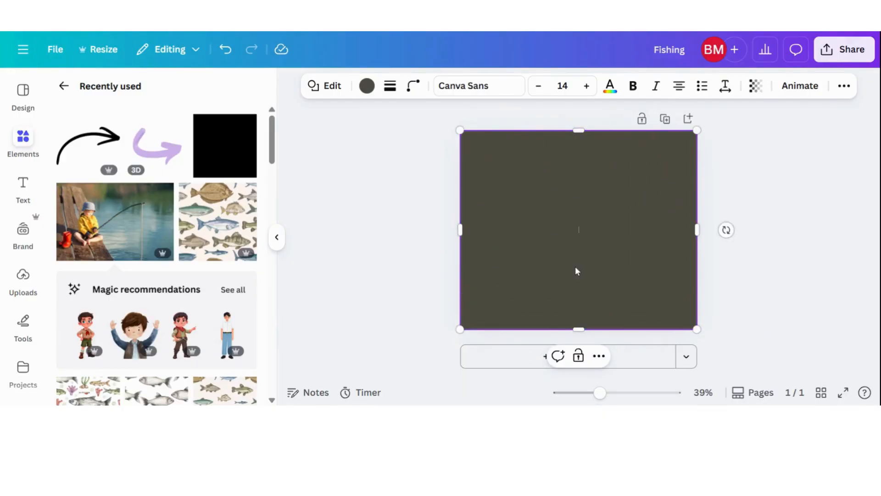
Step: Fill the page-covering square with the default yellow-to-orange gradient and set its style to radial
{"action": "left_click", "coordinate": [366, 86]}
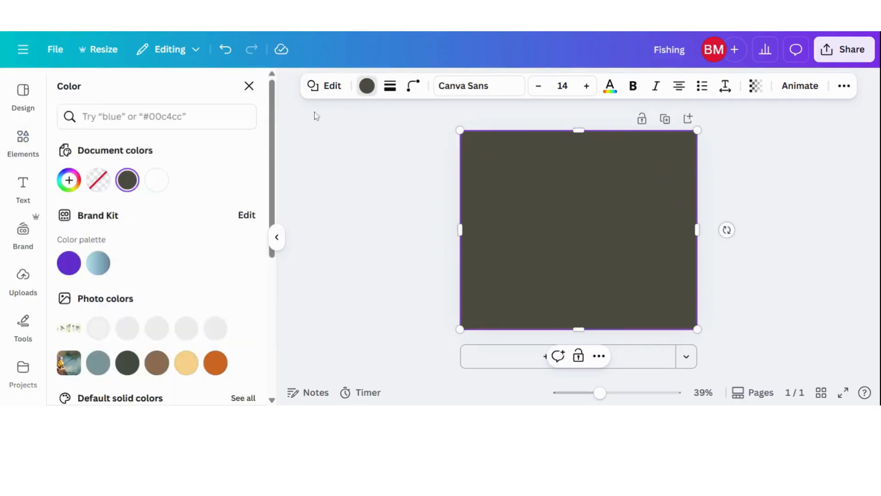
{"action": "scroll", "coordinate": [143, 279], "scroll_direction": "down", "scroll_amount": 5}
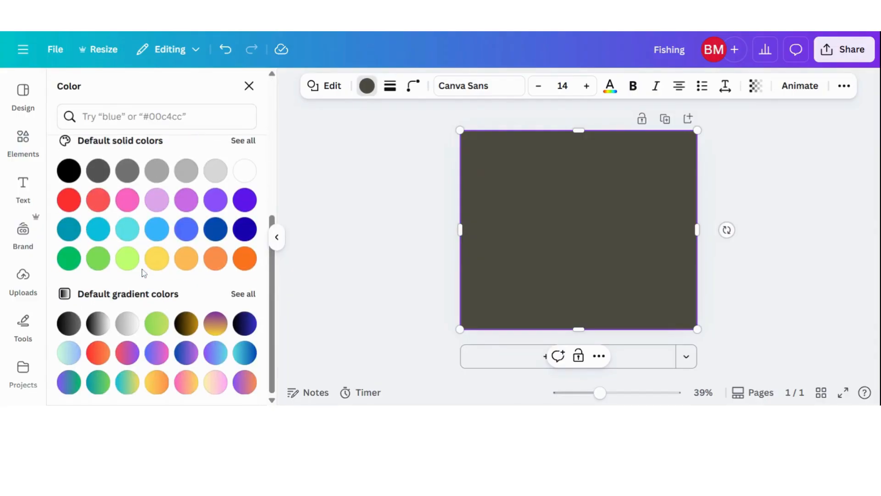
{"action": "left_click", "coordinate": [156, 382]}
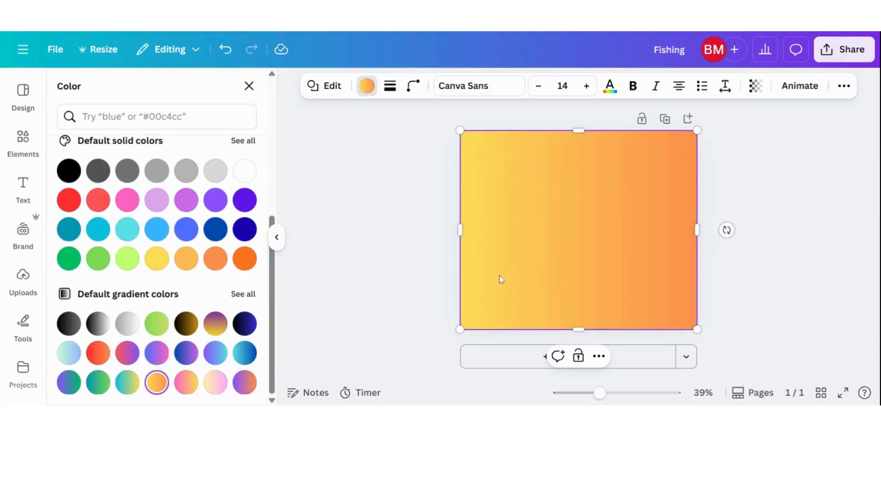
{"action": "scroll", "coordinate": [169, 217], "scroll_direction": "up", "scroll_amount": 5}
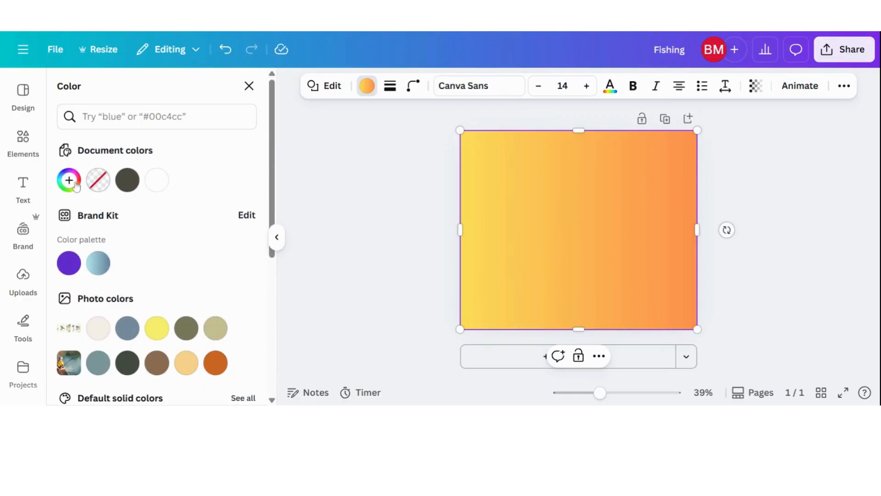
{"action": "left_click", "coordinate": [74, 183]}
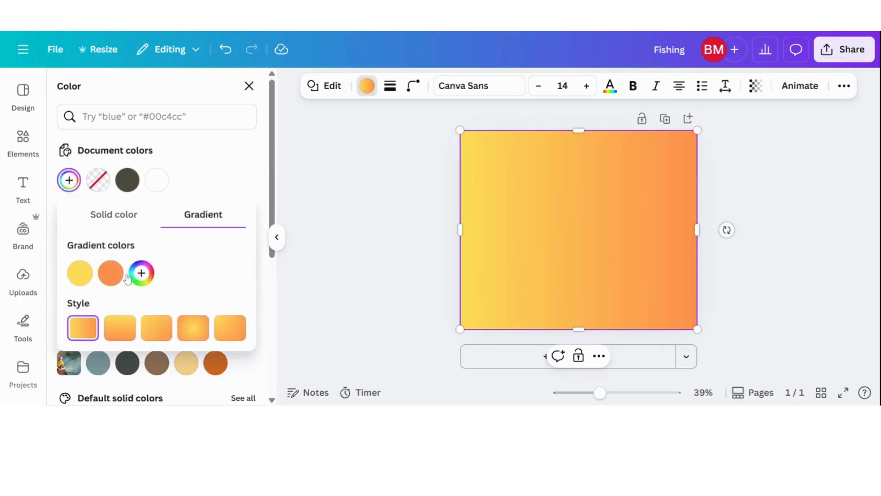
{"action": "left_click", "coordinate": [199, 337]}
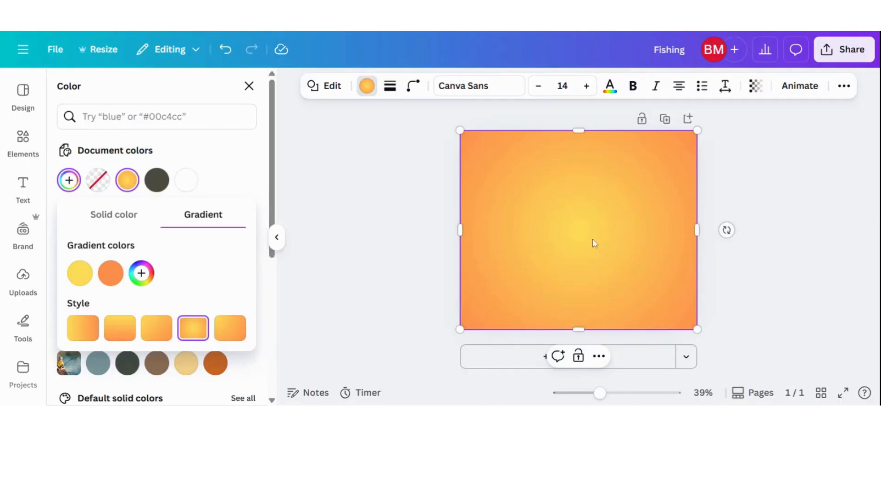
Step: Set the gradient square's transparency to 29 so the photo shows through it
{"action": "left_click", "coordinate": [755, 85]}
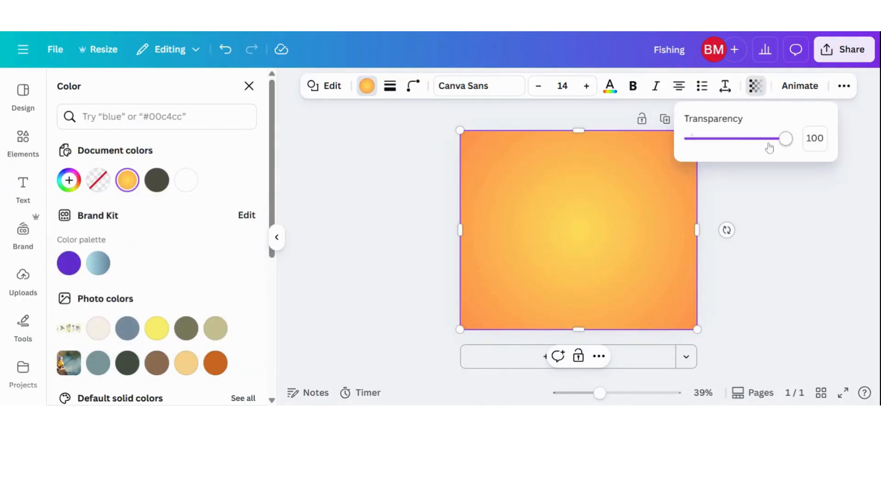
{"action": "left_click_drag", "start_coordinate": [785, 139], "coordinate": [718, 148]}
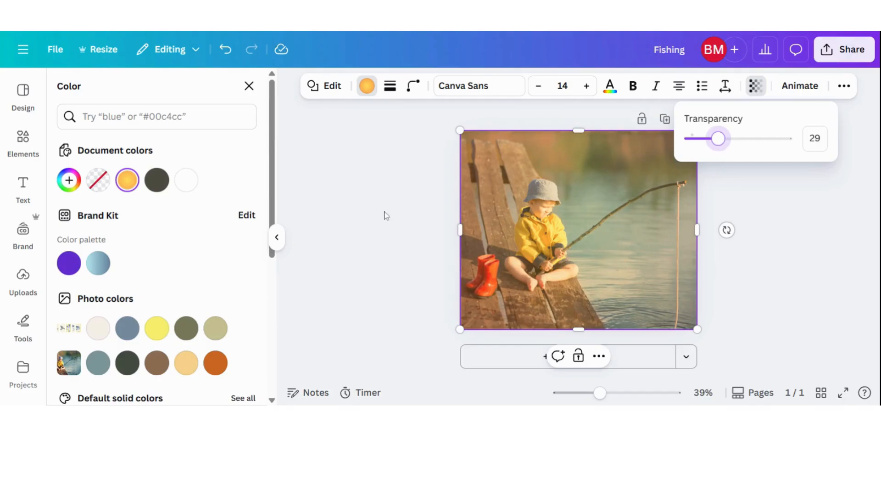
{"action": "left_click", "coordinate": [361, 208]}
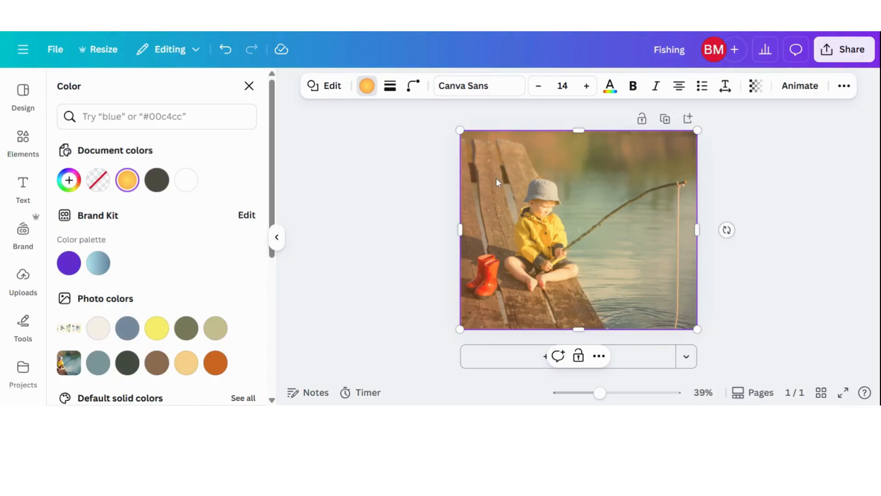
{"action": "left_click", "coordinate": [417, 211]}
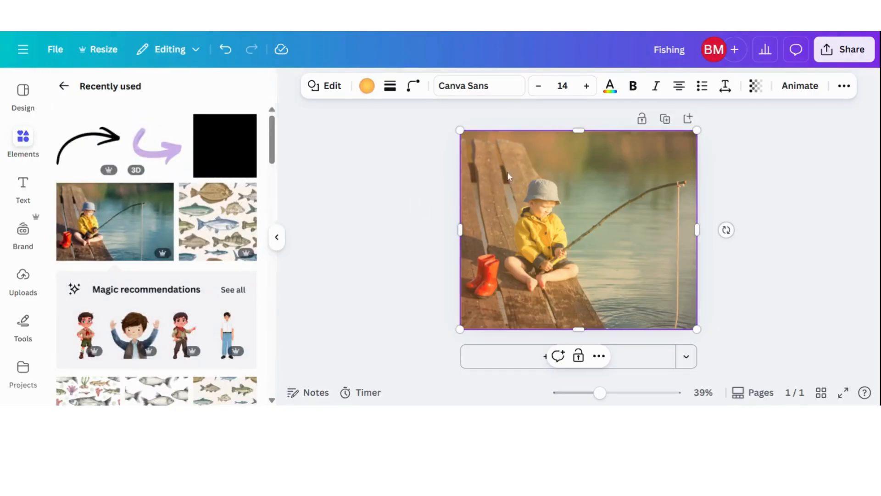
Step: Show the page's layers and move the child-and-rod cutout to the top, above the gradient square
{"action": "left_click", "coordinate": [739, 171]}
{"action": "left_click", "coordinate": [662, 159]}
{"action": "right_click", "coordinate": [663, 159]}
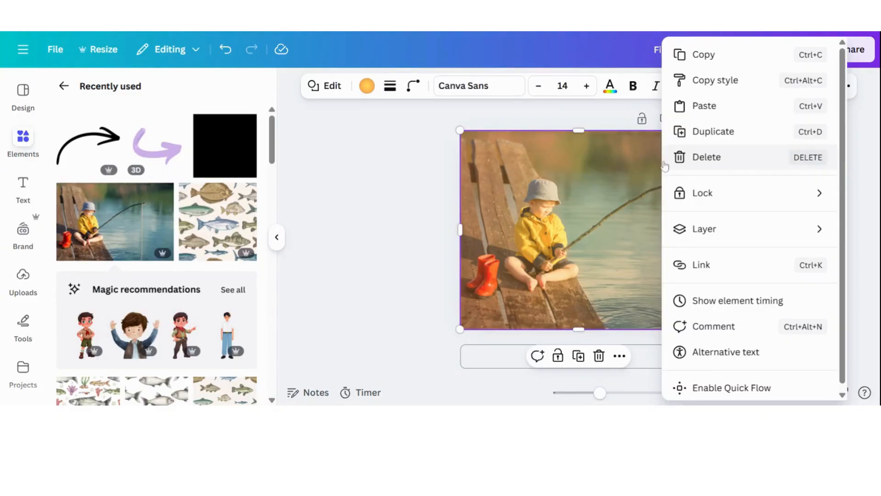
{"action": "mouse_move", "coordinate": [711, 230]}
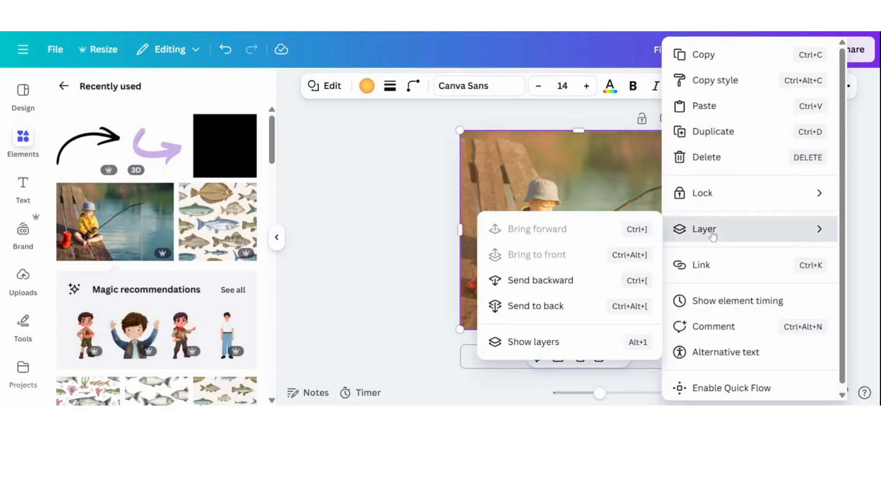
{"action": "left_click", "coordinate": [540, 350]}
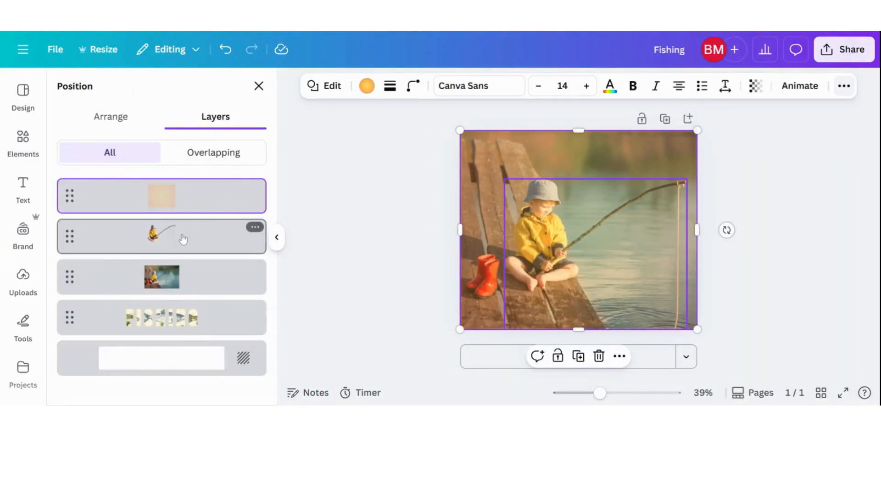
{"action": "left_click_drag", "start_coordinate": [184, 238], "coordinate": [183, 180]}
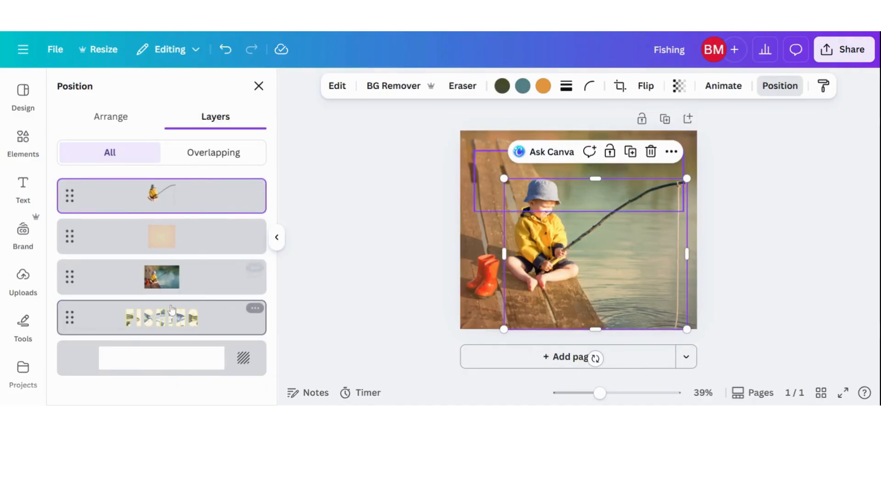
Step: Move the FISHING graphic's layer directly beneath the child cutout, then enlarge it slightly and shift it a little left
{"action": "left_click_drag", "start_coordinate": [184, 320], "coordinate": [184, 215]}
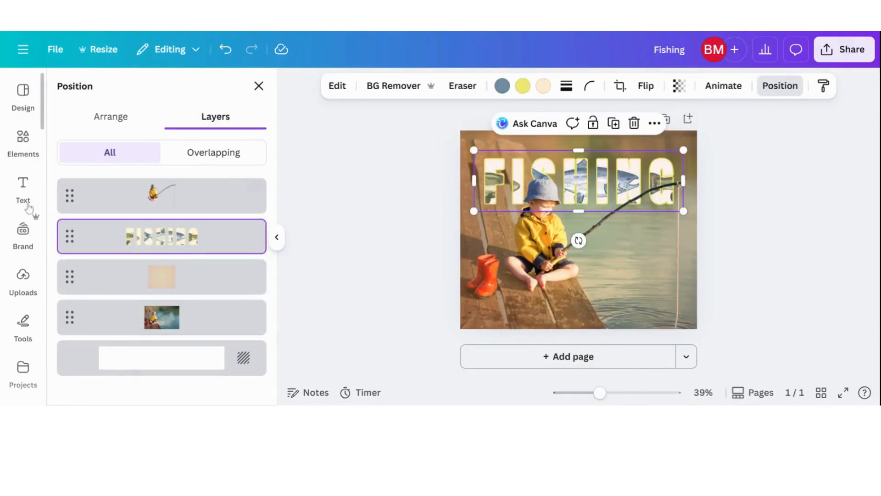
{"action": "left_click_drag", "start_coordinate": [683, 211], "coordinate": [686, 212]}
{"action": "left_click_drag", "start_coordinate": [525, 170], "coordinate": [522, 169]}
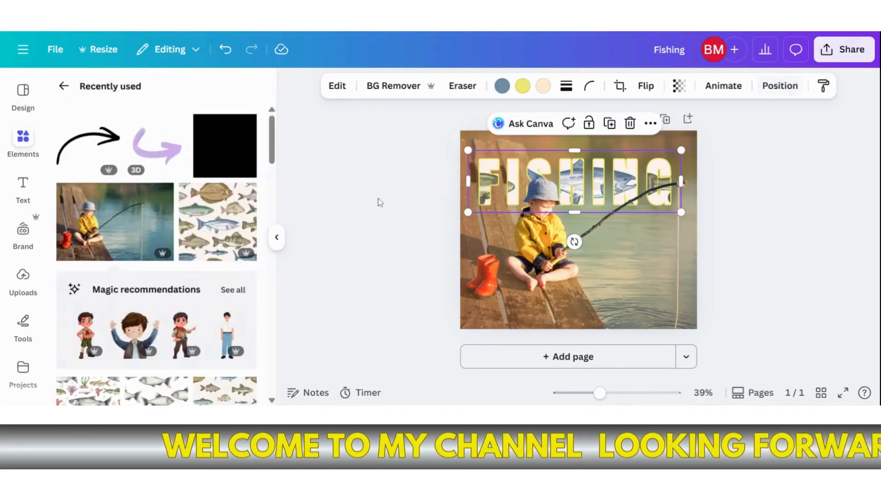